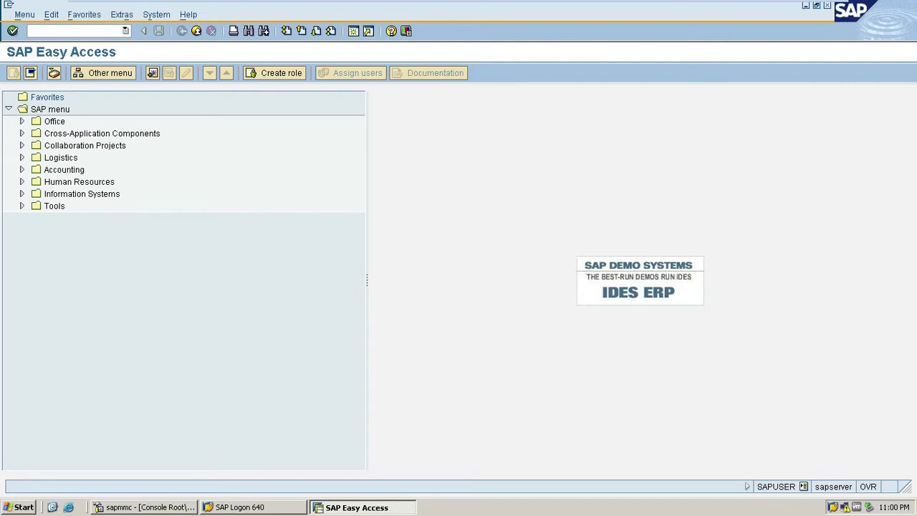
# - Open transaction OBA4 for FI tolerance groups for users and start a new entry
pyautogui.write('/NOB')
pyautogui.write('A4')
pyautogui.press('Return')
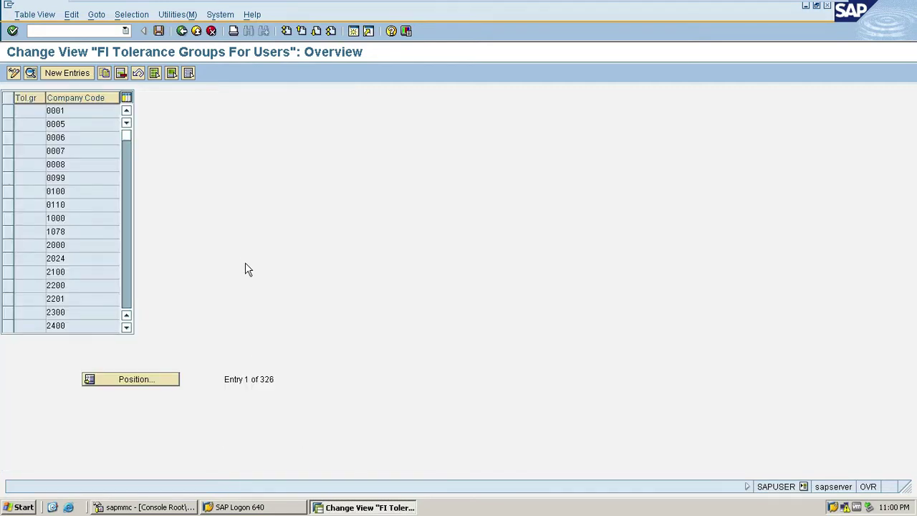
pyautogui.click(68, 73)
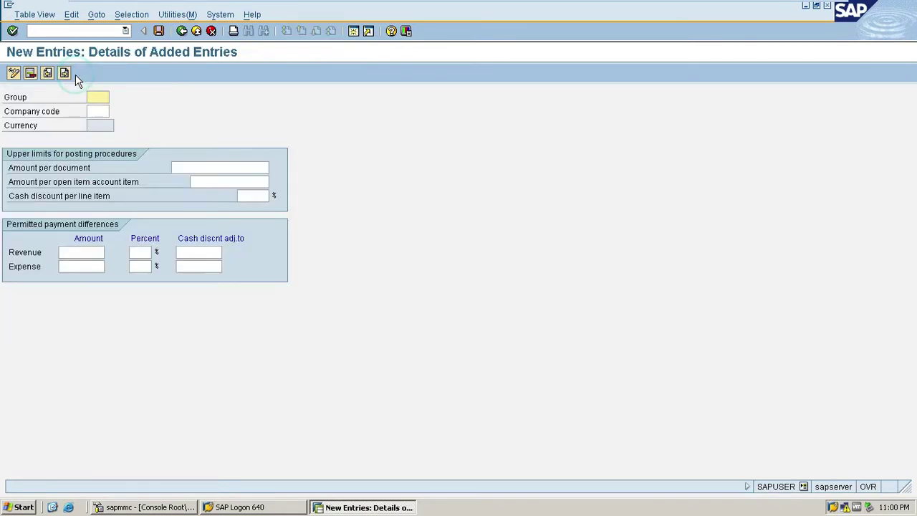
# - Assign the new user tolerance entry to company code TCSF, leaving the group blank
pyautogui.click(91, 96)
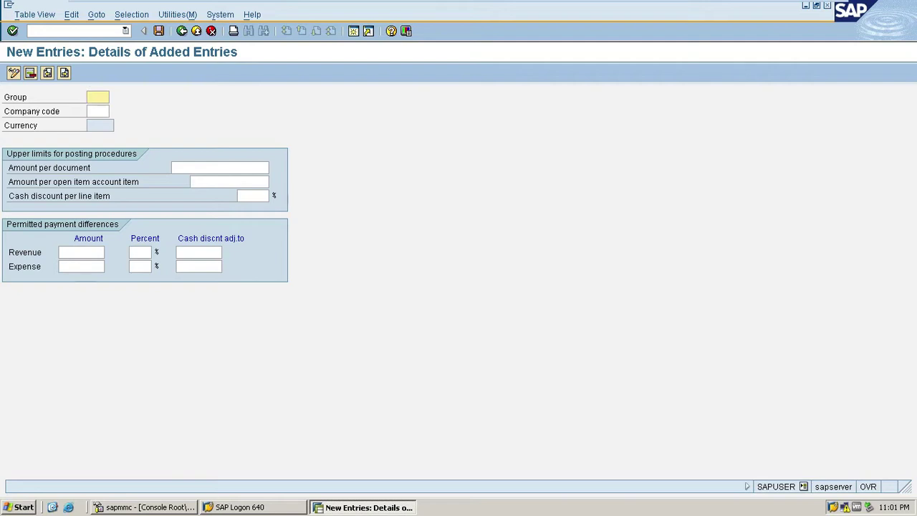
pyautogui.click(93, 112)
pyautogui.write('TCSF')
# - Set the upper limits to 999999999 per document and per open item account item, with a 5% cash discount per line item
pyautogui.click(196, 168)
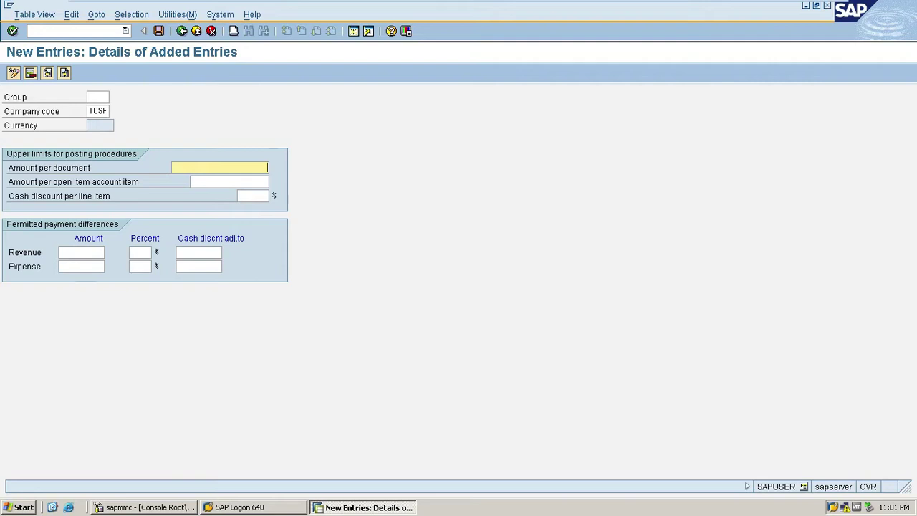
pyautogui.write('999999')
pyautogui.write('999')
pyautogui.click(207, 179)
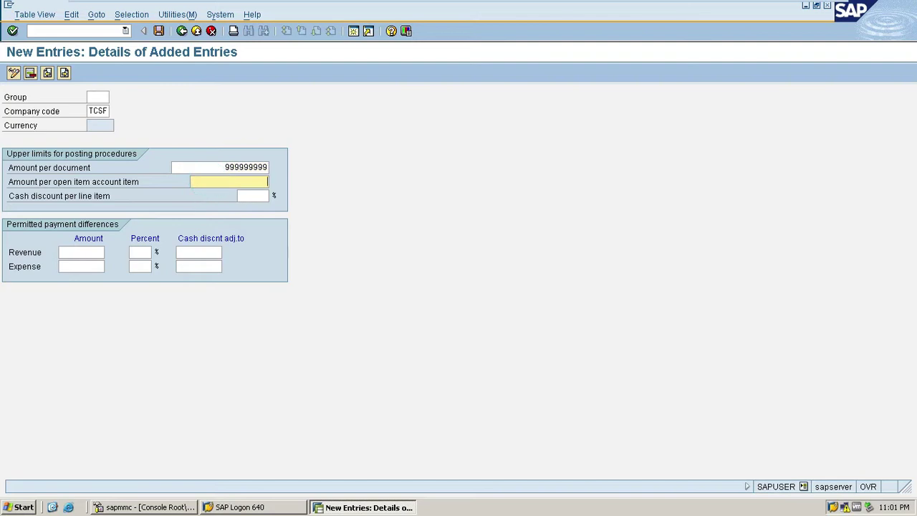
pyautogui.write('999999999')
pyautogui.click(243, 196)
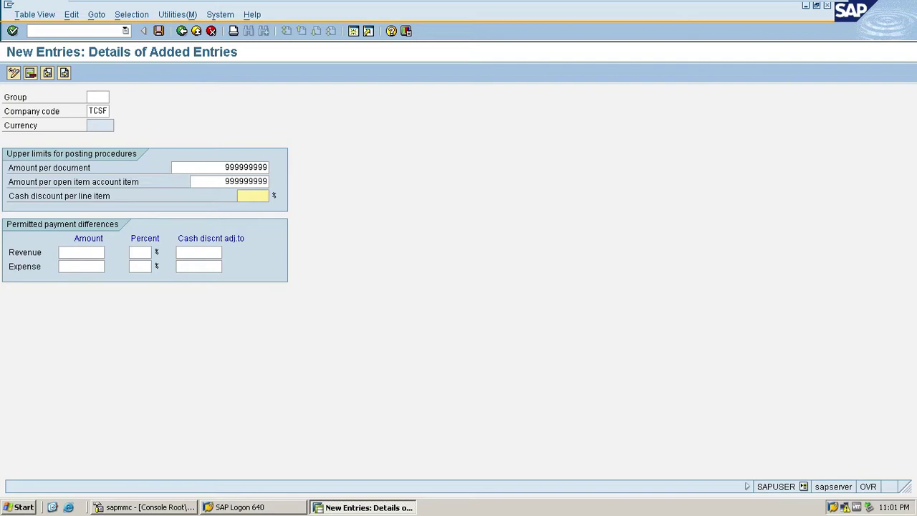
pyautogui.write('5')
pyautogui.press('Return')
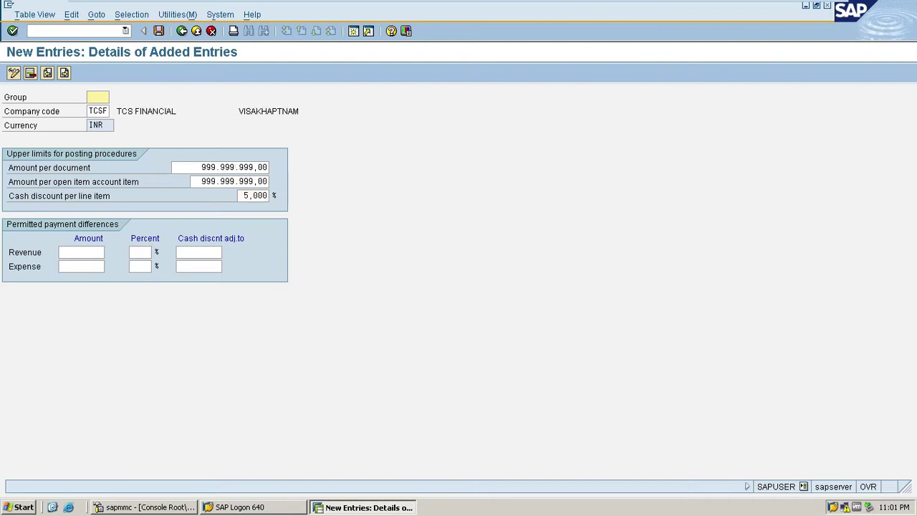
# - Save the user tolerance group entry under the TCS CUSTOMS customizing request
pyautogui.moveTo(116, 111); pyautogui.dragTo(183, 109)
pyautogui.click(157, 33)
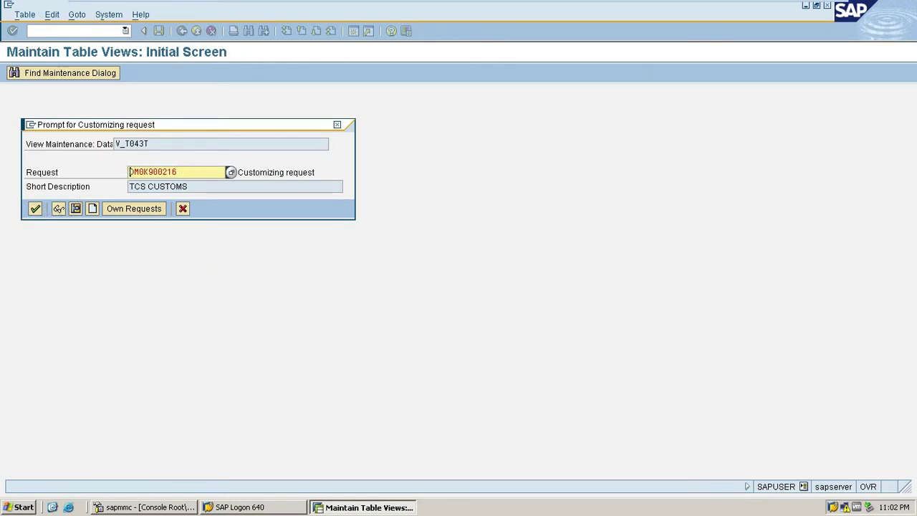
pyautogui.click(35, 208)
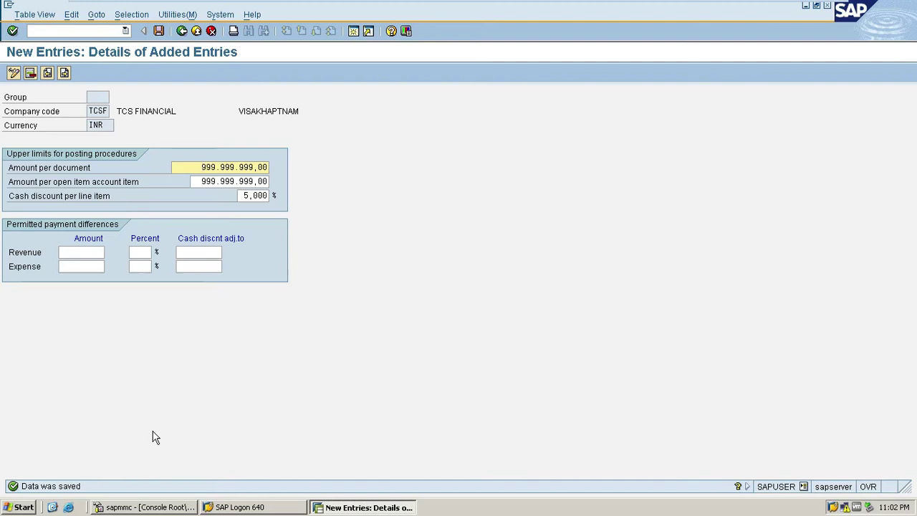
# - Switch to transaction OBA0 for G/L account tolerance groups and start a new entry
pyautogui.click(85, 27)
pyautogui.write('/NOBA0')
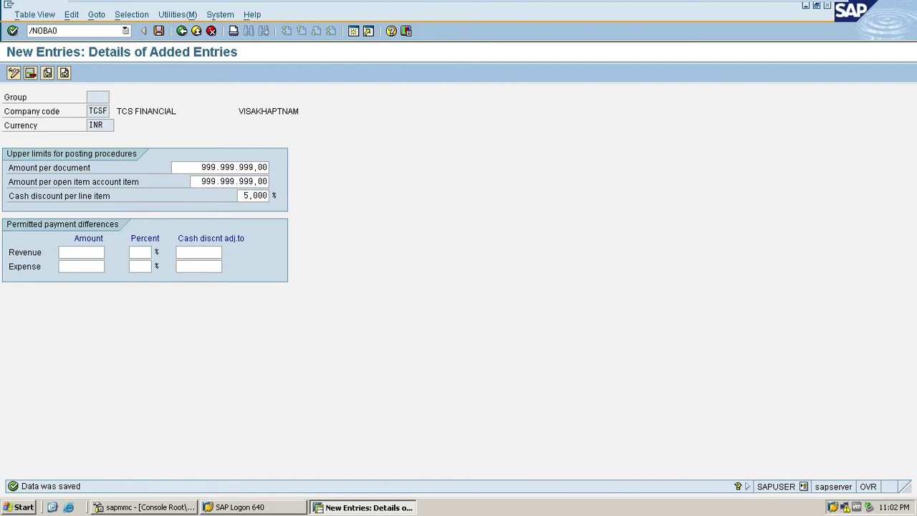
pyautogui.press('Return')
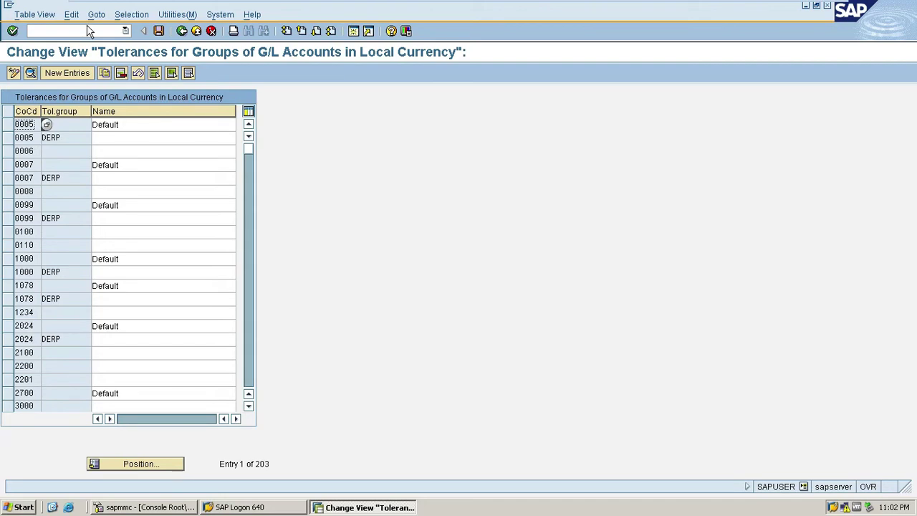
pyautogui.click(69, 73)
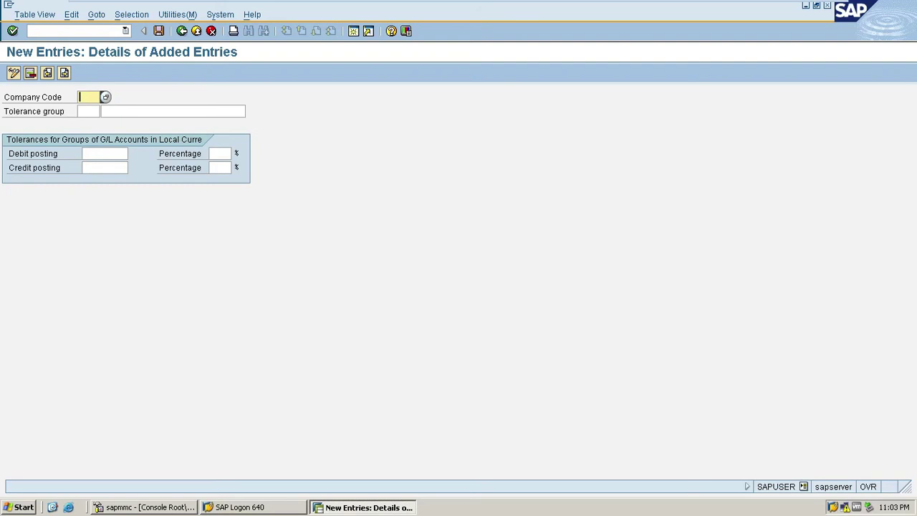
# - Create a blank G/L tolerance group for company code TCSF and save it under the TCS CUSTOMS customizing request
pyautogui.write('TCSF')
pyautogui.press('Return')
pyautogui.hotkey('ctrl', 's')
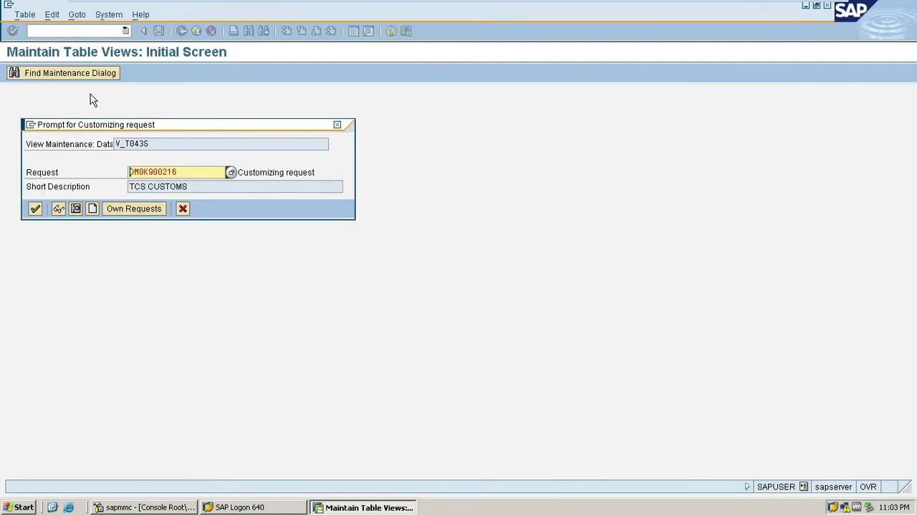
pyautogui.press('Return')
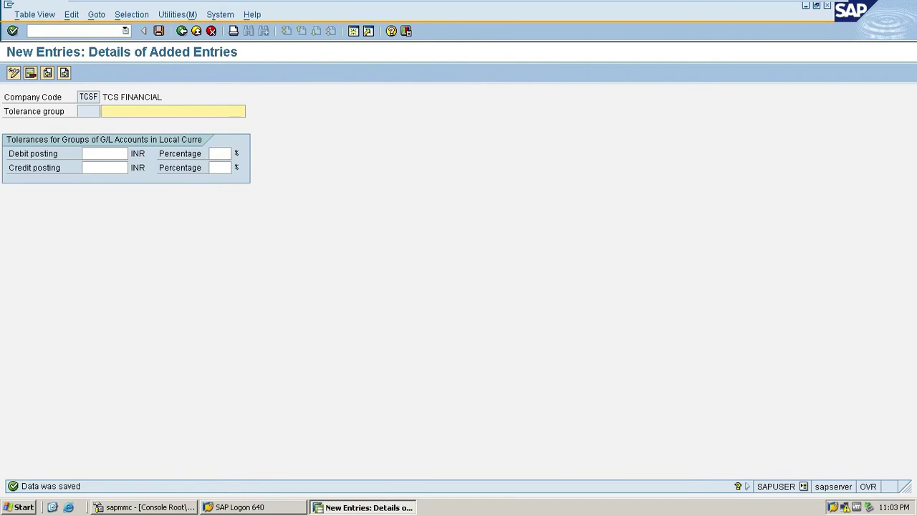
pyautogui.moveTo(764, 7)
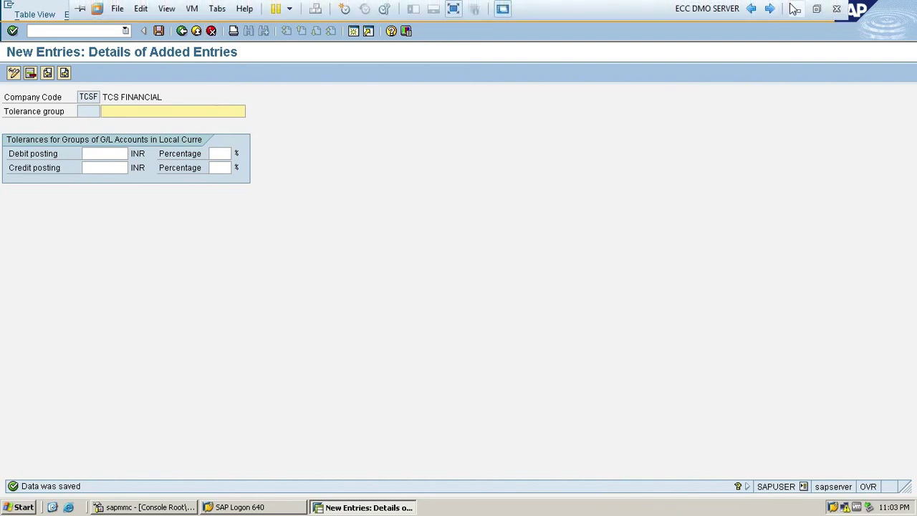
pyautogui.click(795, 8)
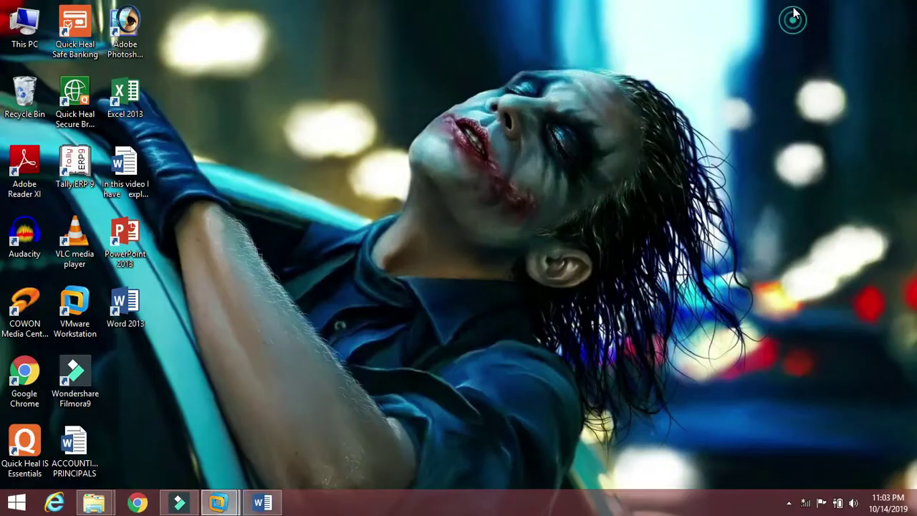
pyautogui.click(787, 507)
pyautogui.click(767, 434)
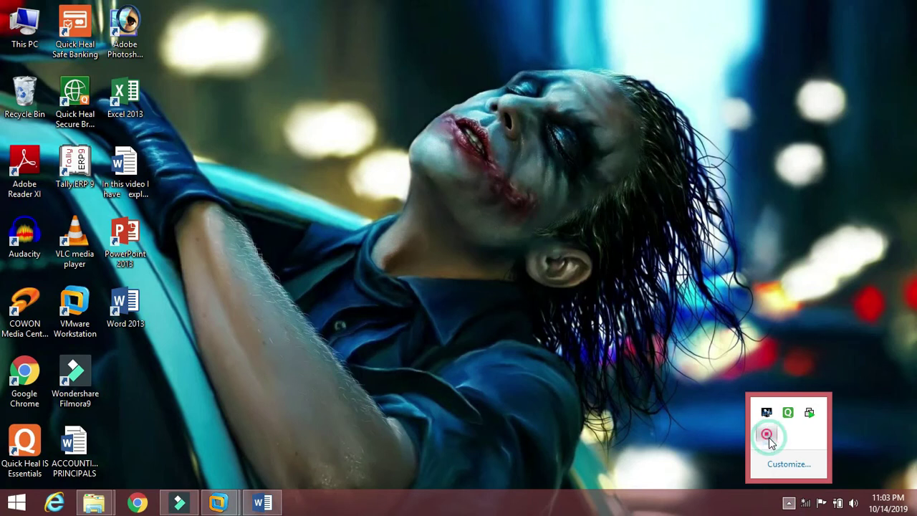
pyautogui.click(776, 442)
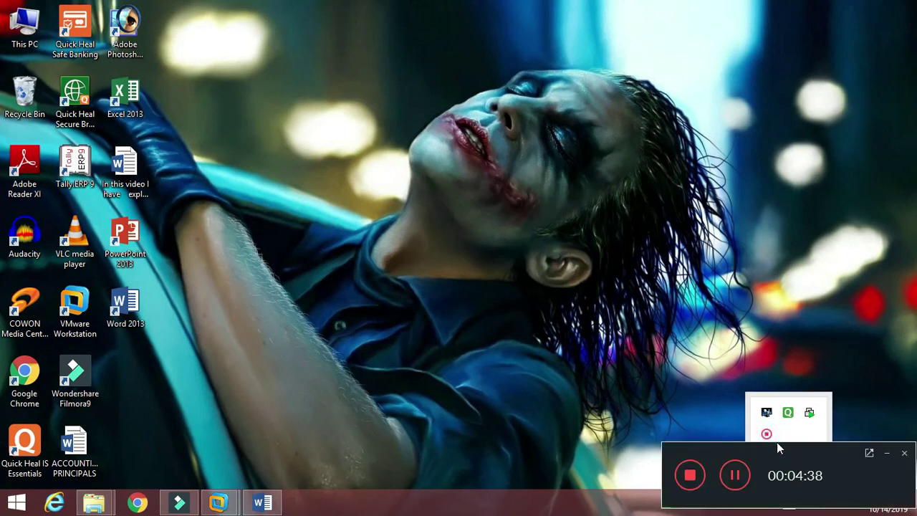